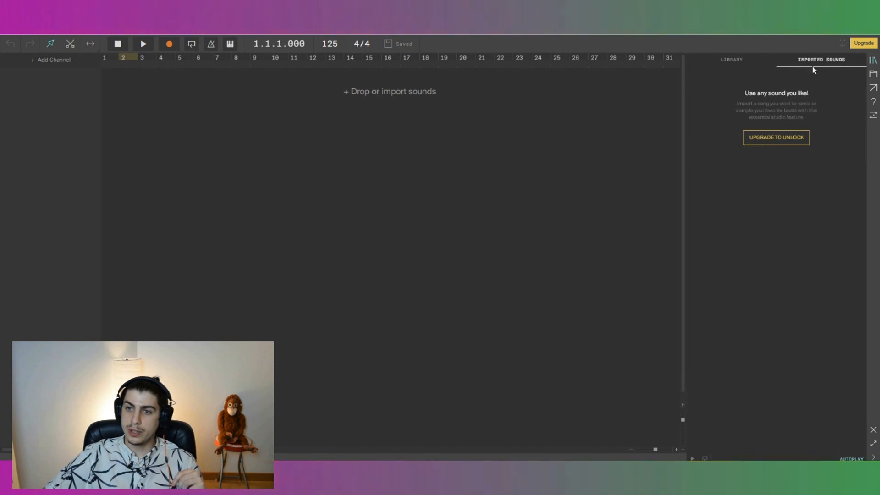
Search the sound library for bass and scroll through the results.
left_click(726, 62)
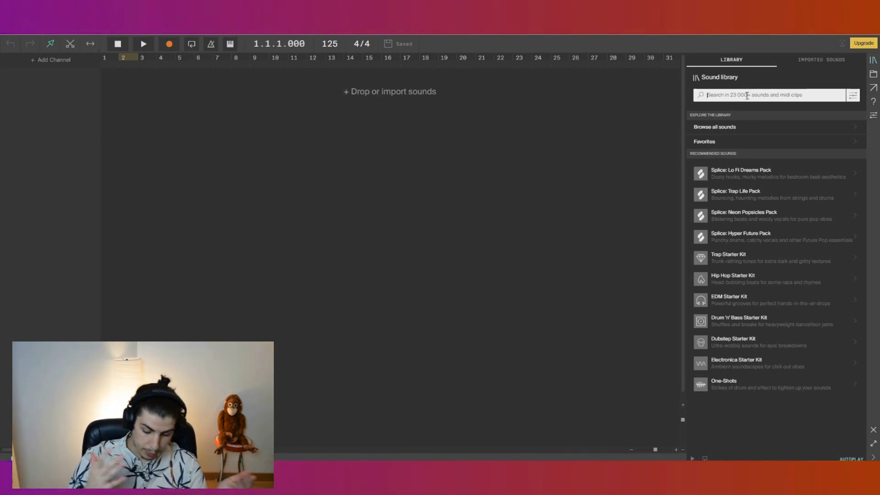
left_click(746, 96)
type("bass")
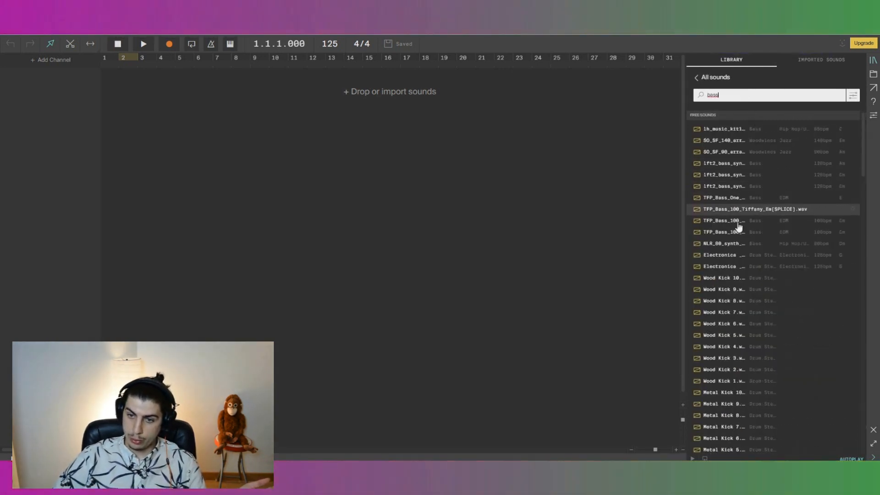
scroll(738, 281, "down", 5)
scroll(728, 229, "up", 6)
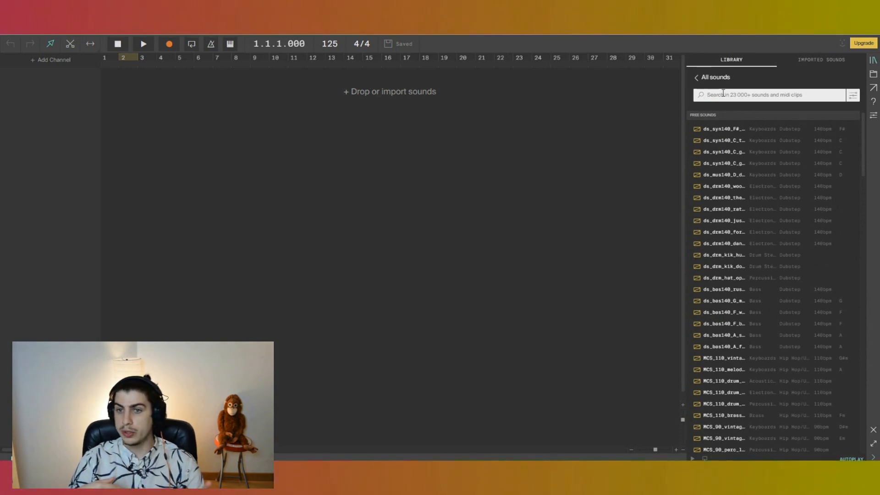
left_click(723, 94)
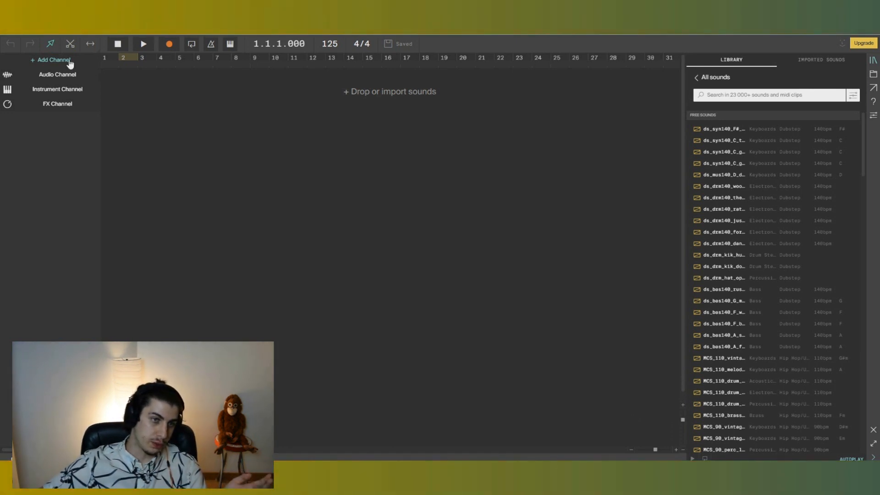
Add an audio channel and drop the ds_mus140_D_drama loop onto it at bar 1.
left_click(71, 80)
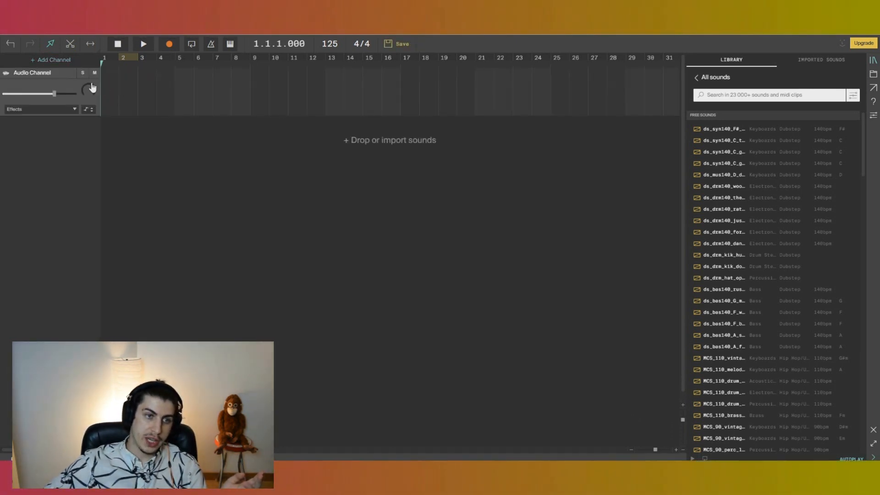
left_click_drag(642, 161, 106, 87)
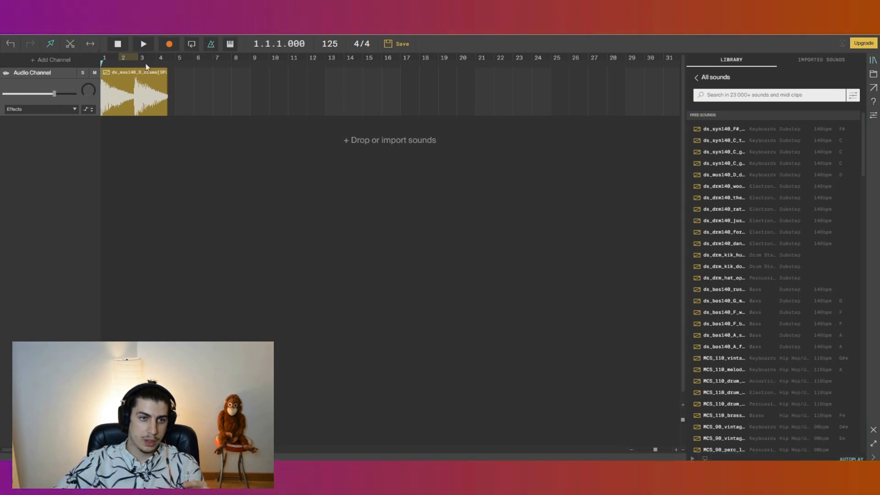
Add an instrument channel and create a note clip on it at bar 9.
left_click(174, 59)
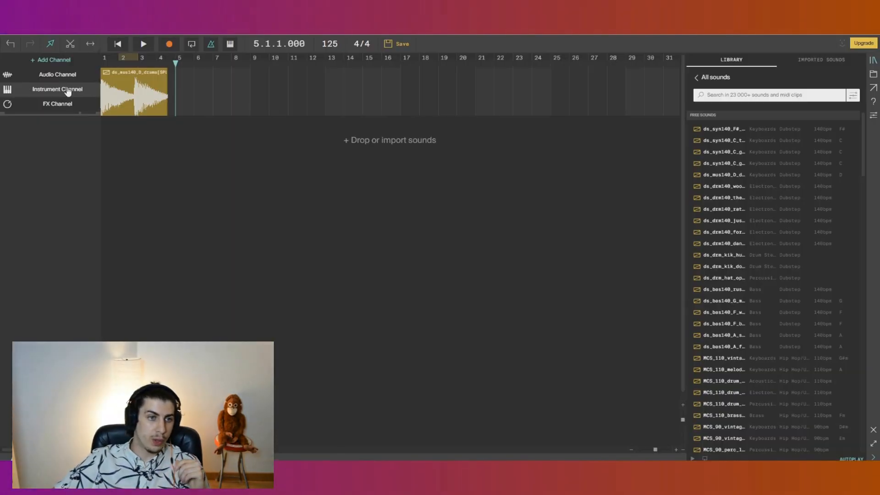
left_click(67, 90)
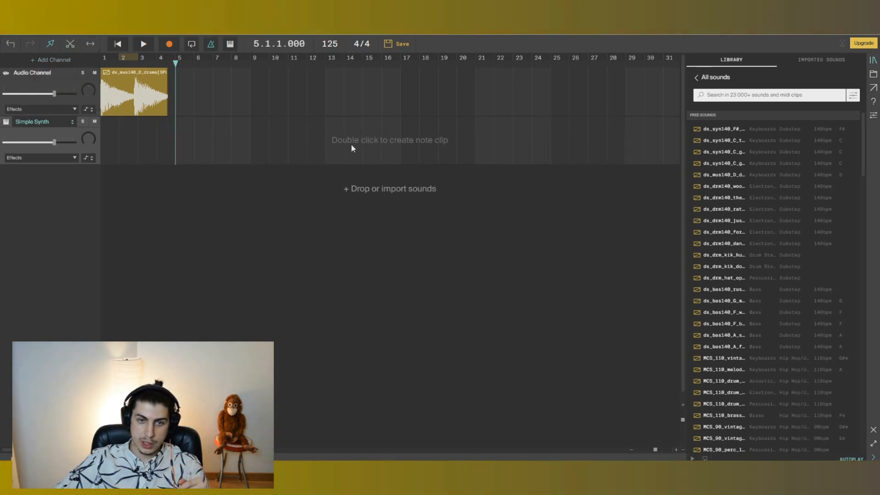
double_click(257, 141)
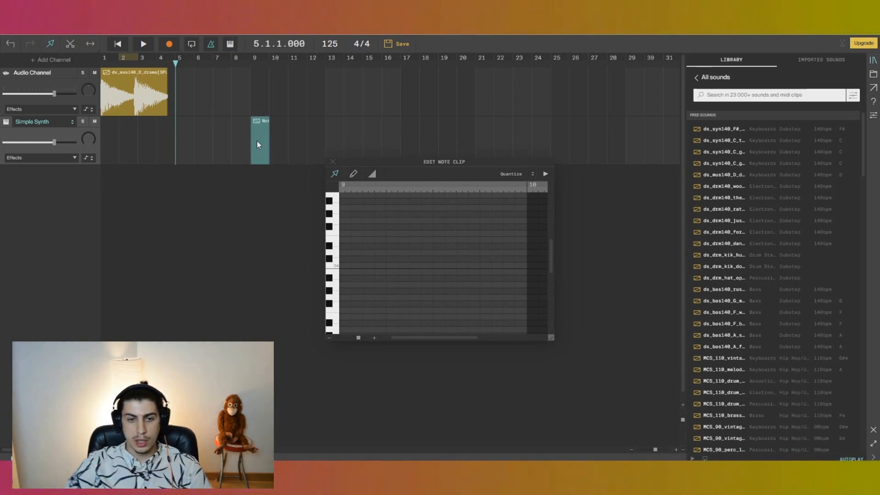
Draw four short notes into the note clip's piano roll.
left_click(344, 266)
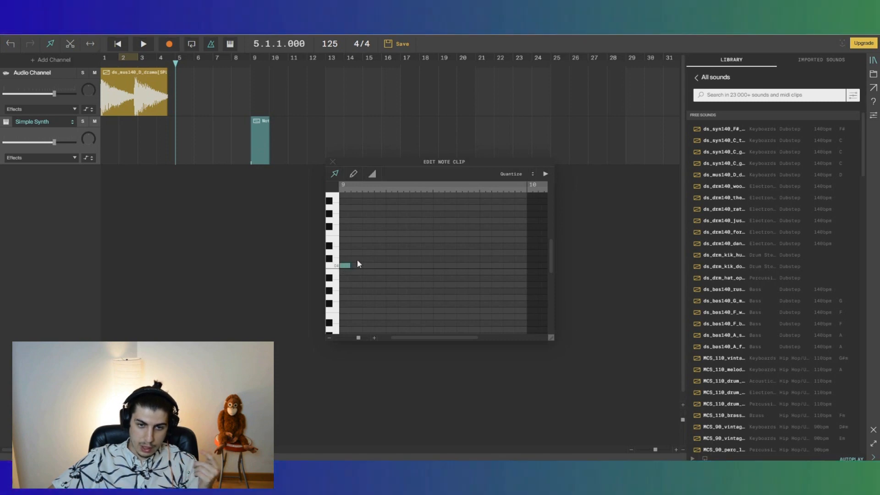
left_click(379, 252)
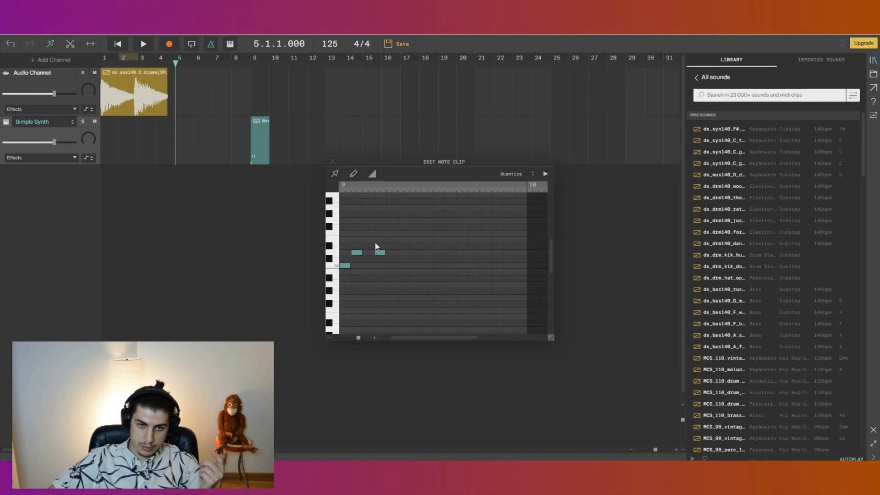
left_click(366, 240)
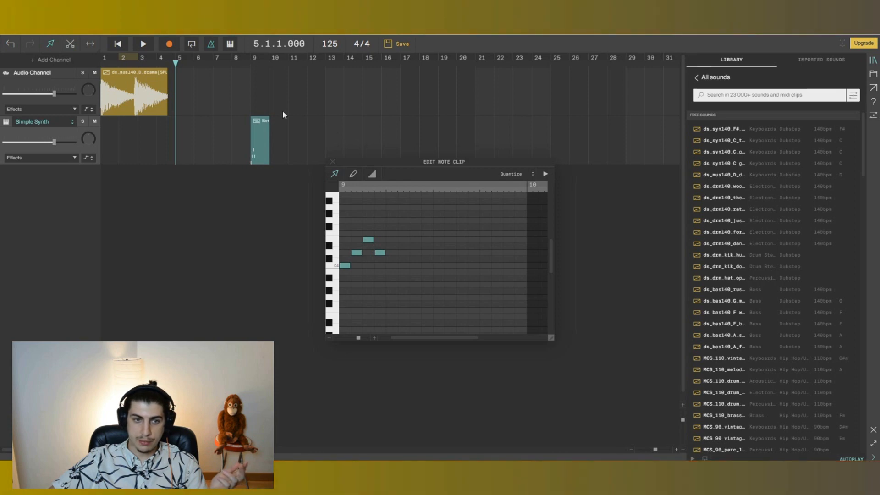
Play the note clip from bar 9, then stop and close the note clip editor.
left_click(252, 66)
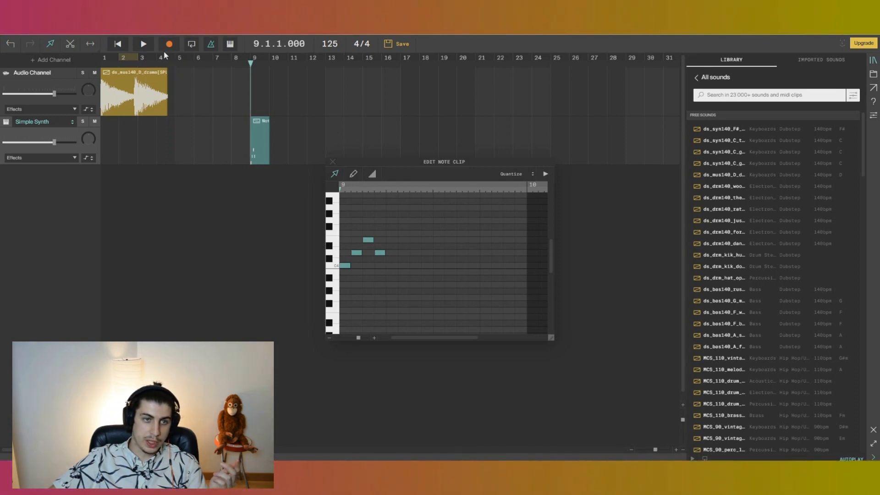
left_click(146, 45)
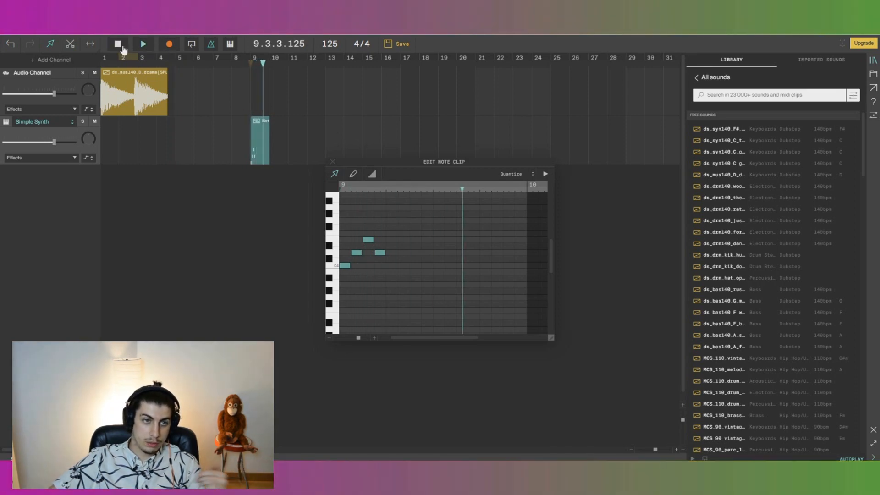
left_click(333, 161)
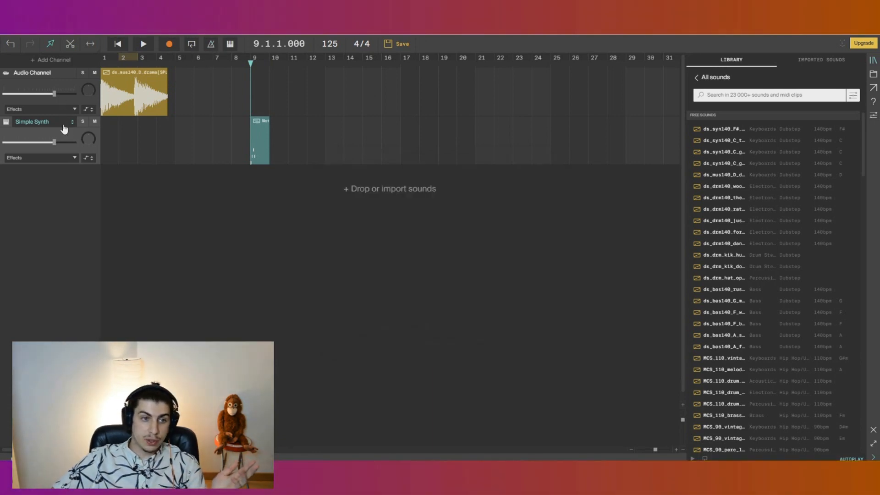
Review the instruments available for the Simple Synth channel without changing it.
left_click(64, 122)
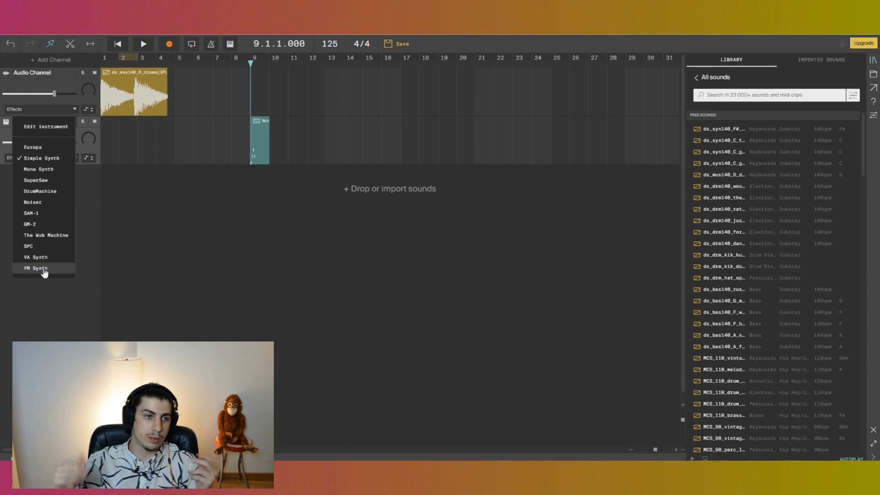
left_click(85, 185)
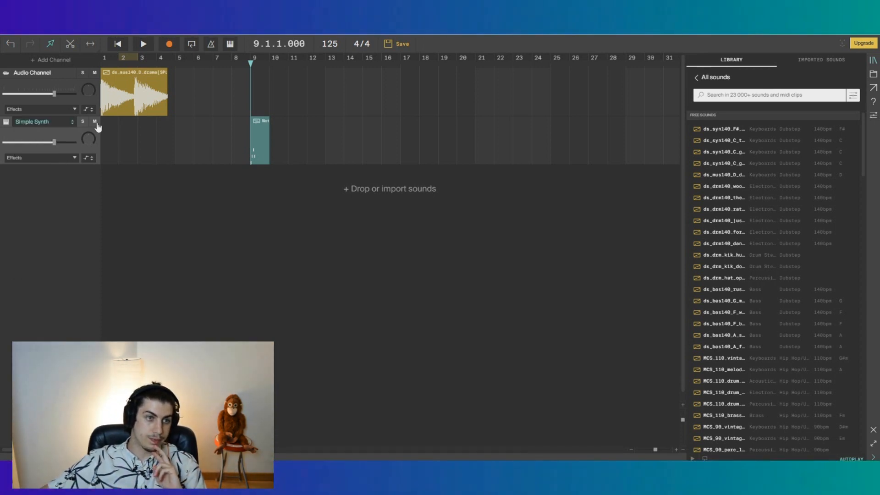
Add an FX channel and open its effects chain to add an effect.
left_click(54, 60)
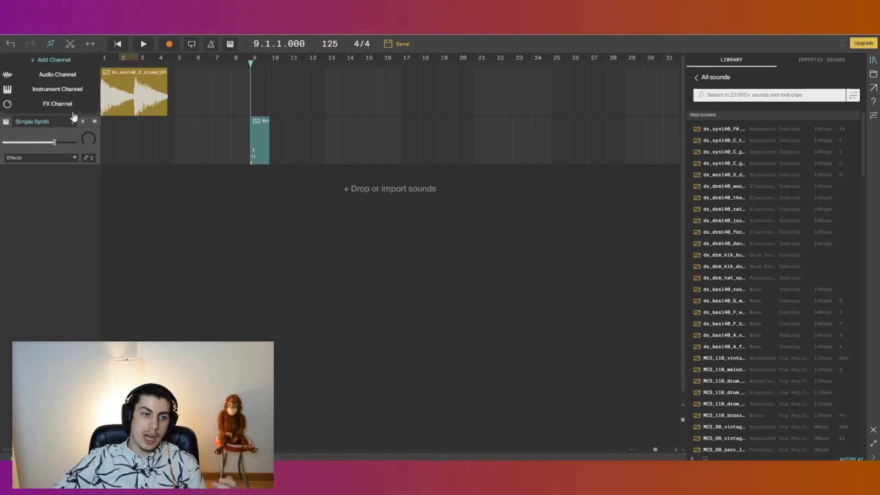
left_click(71, 105)
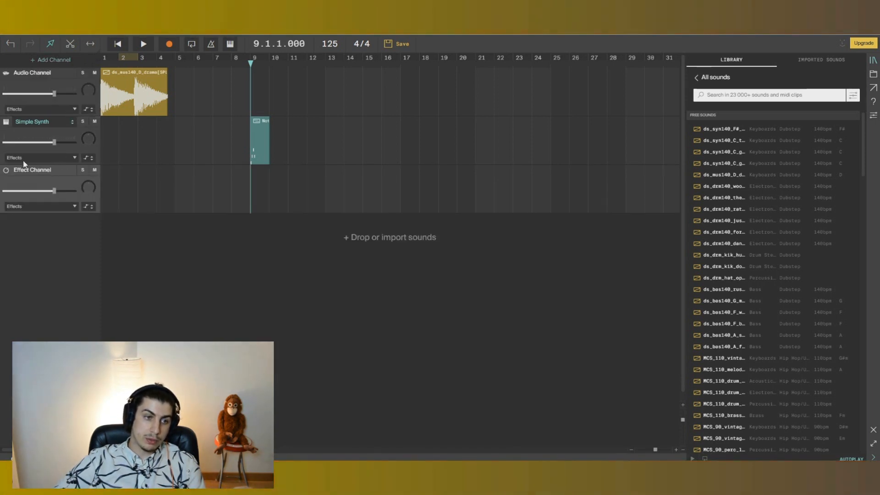
left_click(55, 206)
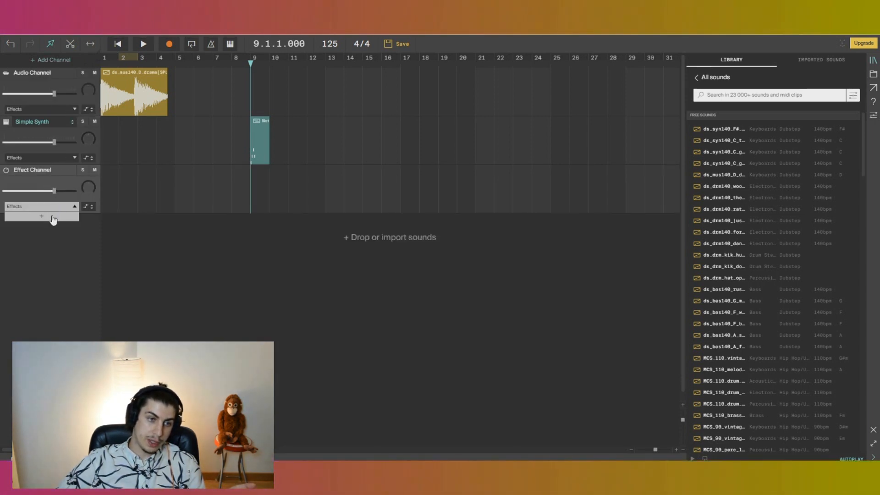
left_click(53, 218)
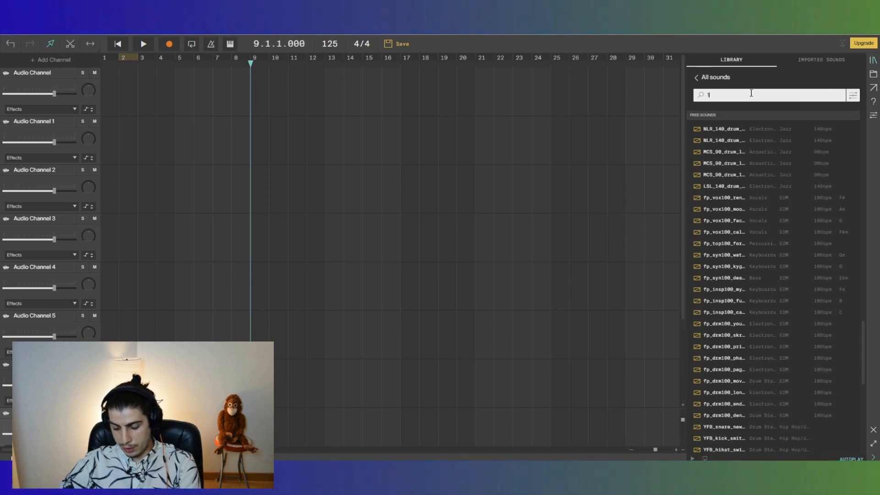
Search the sound library for 125 and preview and scroll through the matching sounds.
type("125")
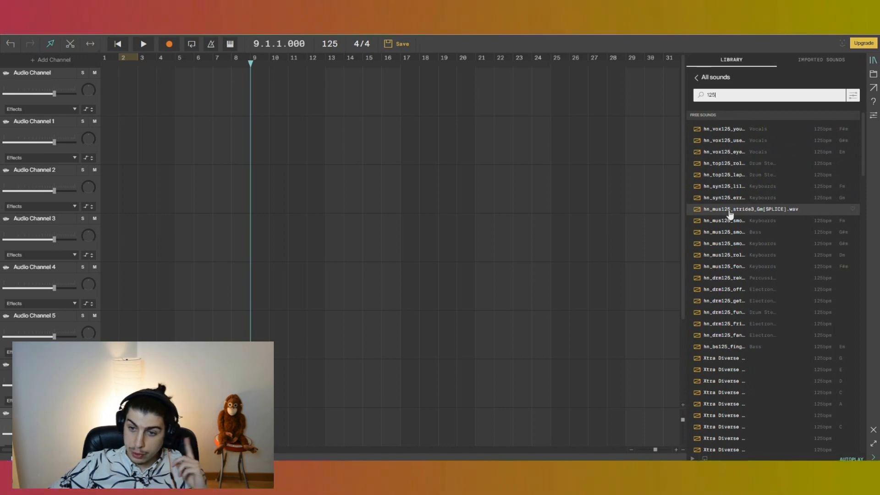
left_click(730, 316)
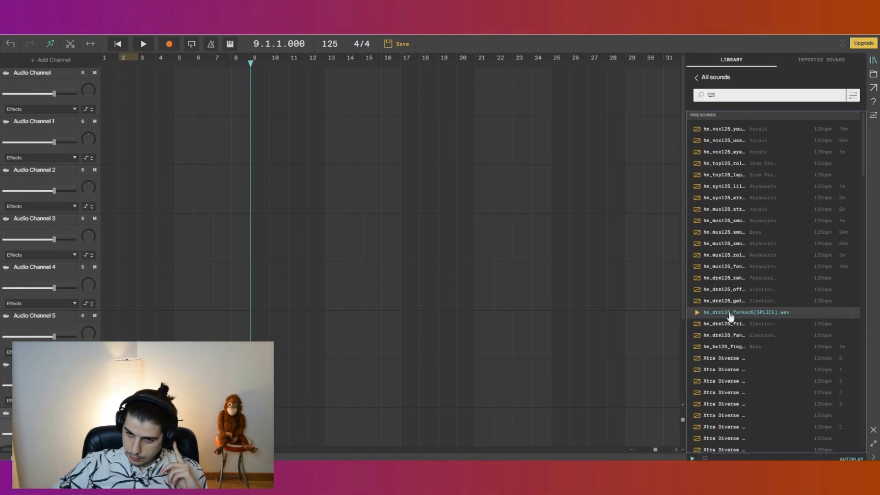
scroll(762, 291, "down", 3)
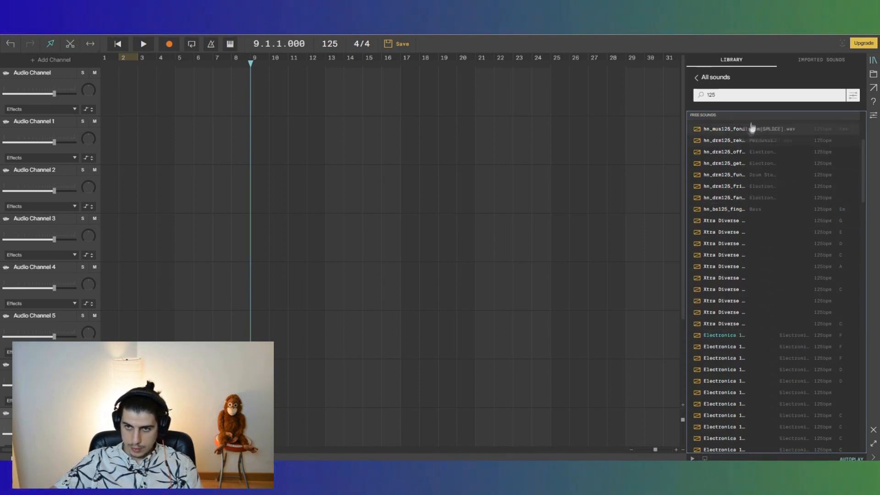
scroll(756, 320, "down", 2)
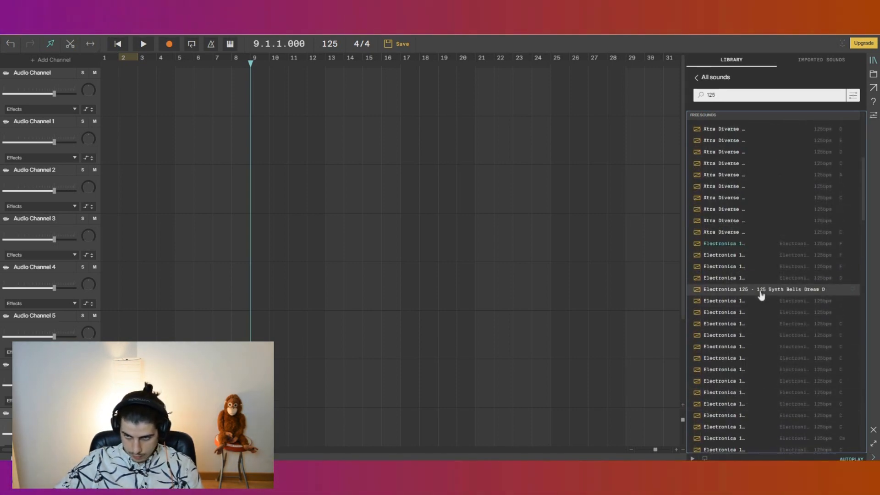
scroll(752, 394, "down", 4)
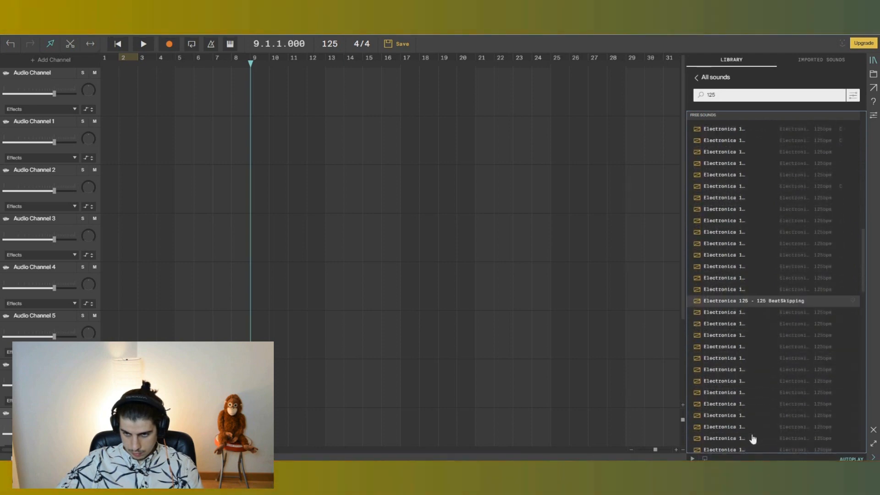
scroll(751, 366, "down", 3)
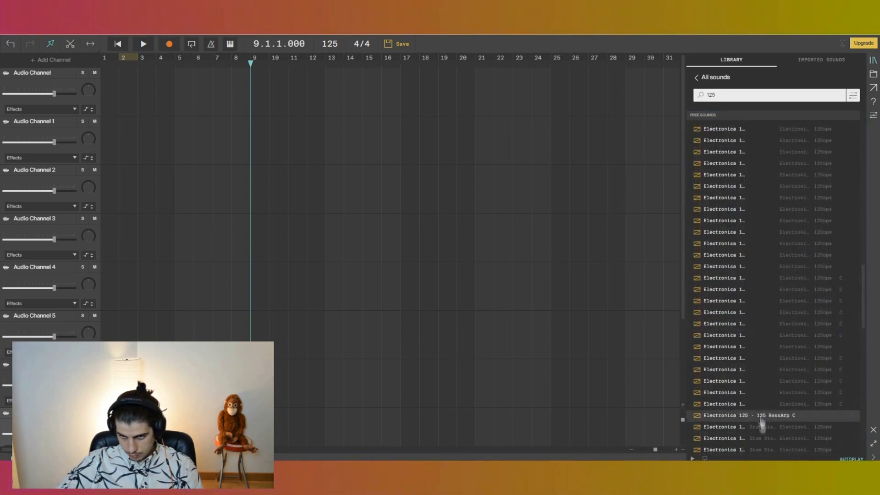
scroll(763, 418, "down", 2)
Drop four Electronica 125 drum samples onto the first four audio channels at bar 1.
left_click_drag(775, 418, 103, 104)
left_click_drag(732, 406, 82, 140)
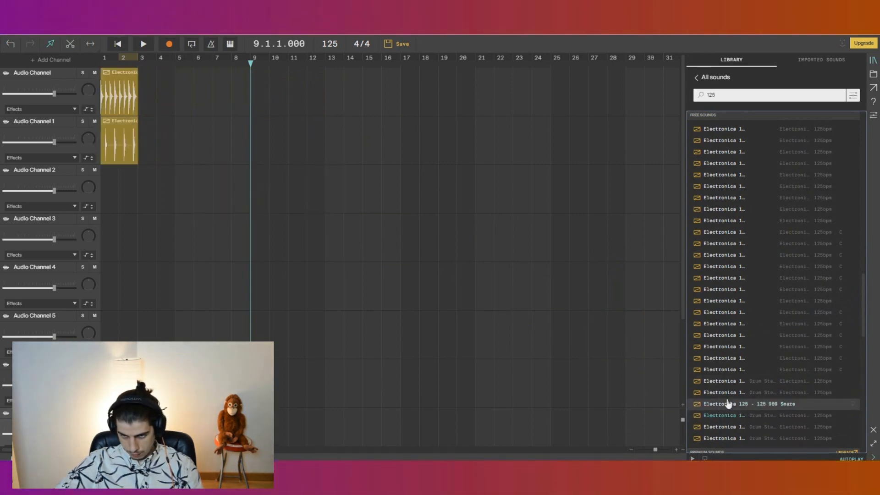
left_click_drag(733, 438, 119, 189)
left_click_drag(733, 427, 107, 235)
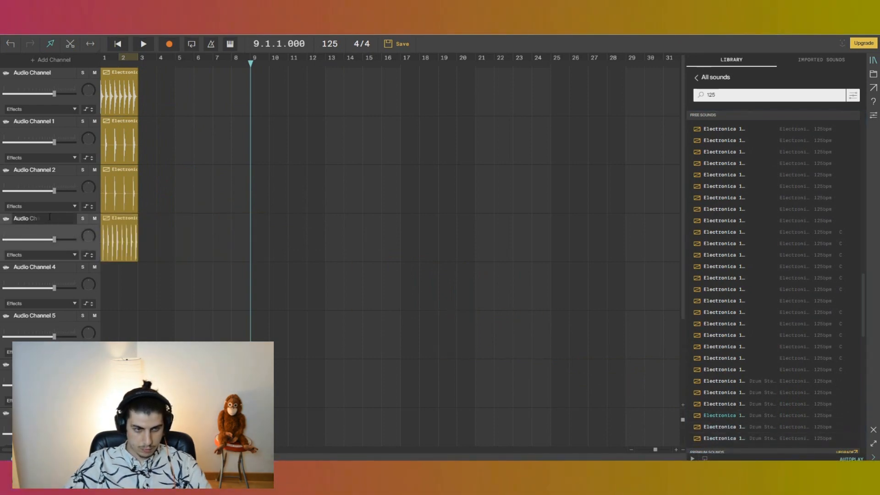
Rename the four drum channels to kick, snare, clap and hi hats.
type("s")
double_click(37, 169)
type("clap")
left_click_drag(61, 120, 3, 124)
type("snare")
left_click_drag(61, 73, 1, 77)
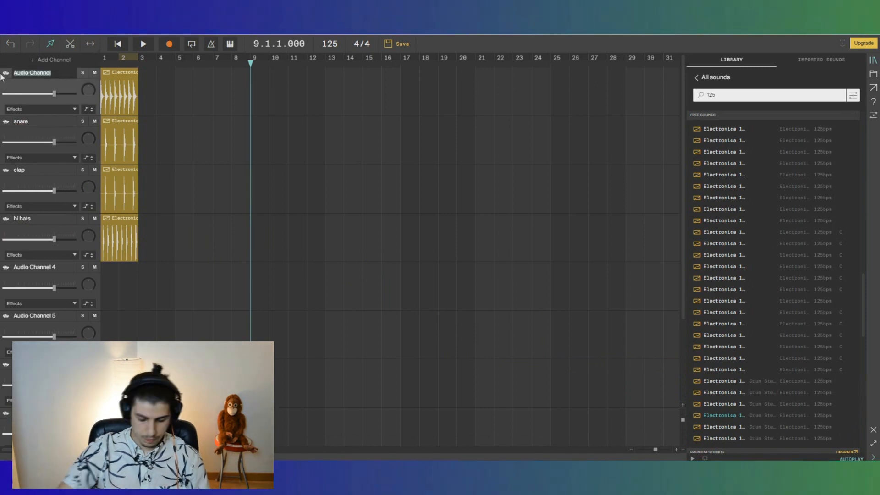
left_click(32, 84)
Play the drums from the start and lower the snare, clap, kick and hi hats volume faders.
left_click(119, 46)
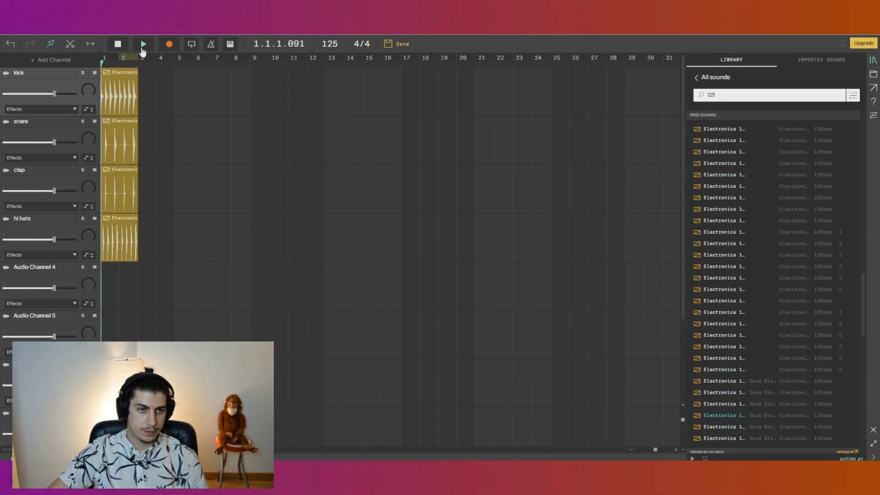
left_click(141, 50)
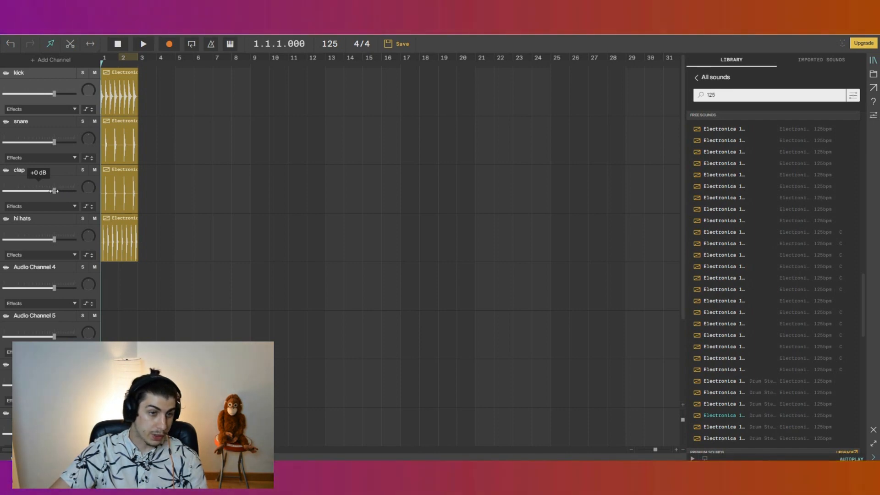
left_click_drag(54, 142, 29, 142)
left_click_drag(54, 190, 31, 191)
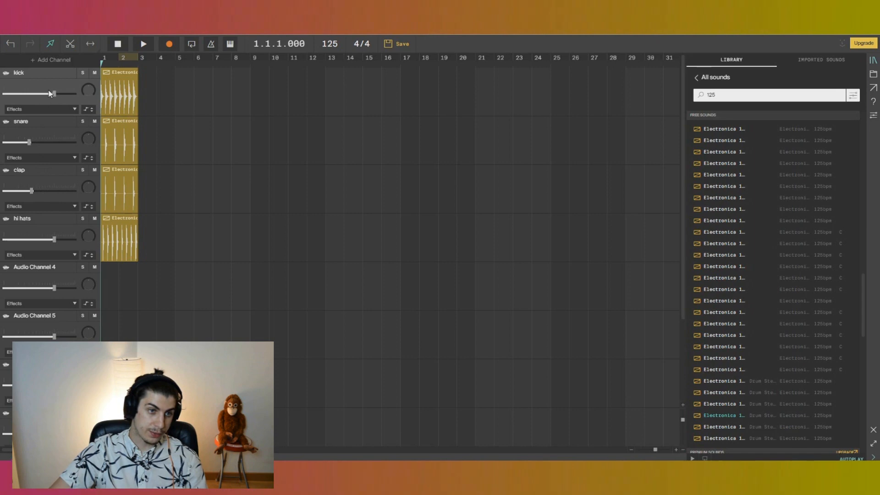
left_click_drag(52, 93, 47, 94)
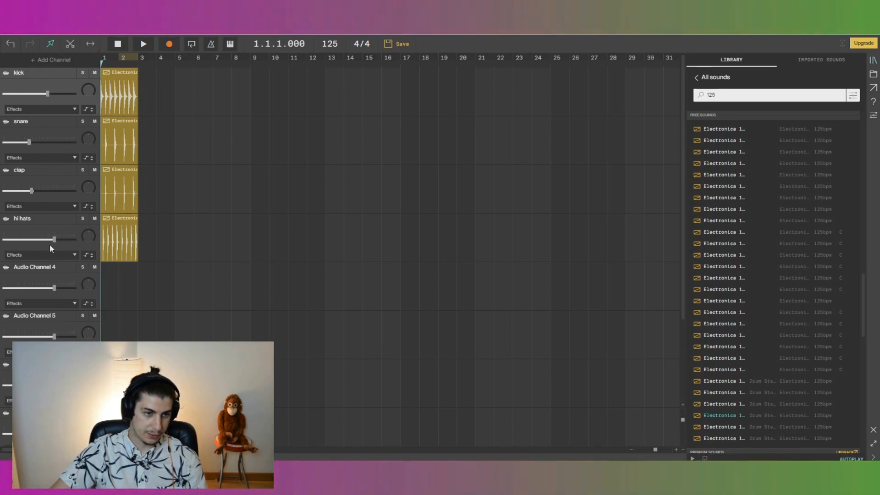
left_click_drag(49, 239, 15, 245)
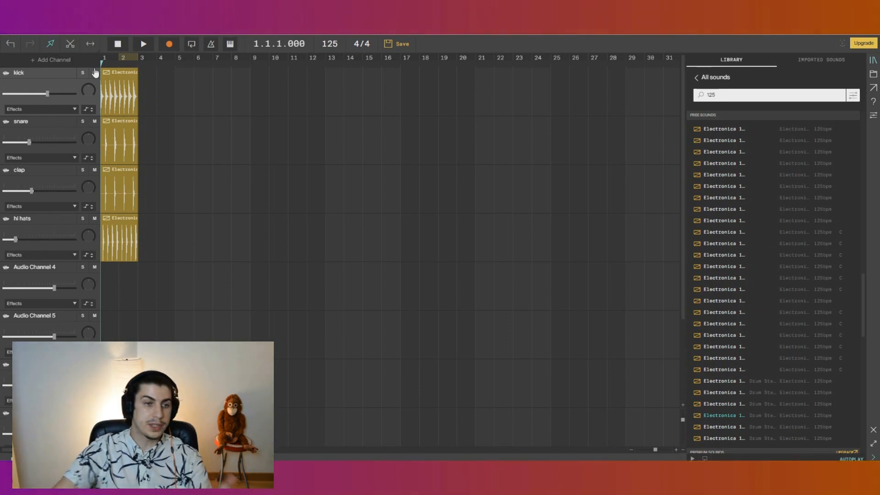
Copy and paste the drum clips so the drum loops repeat across bars 1 to 8.
left_click(144, 47)
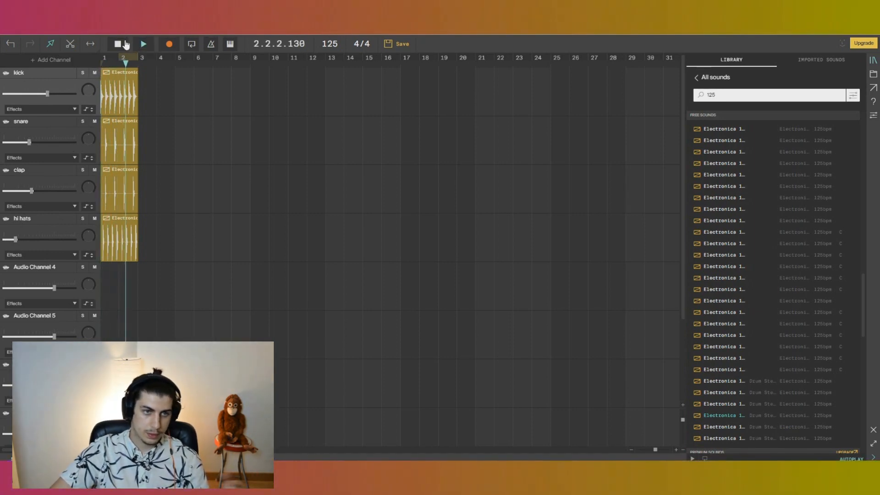
left_click(123, 44)
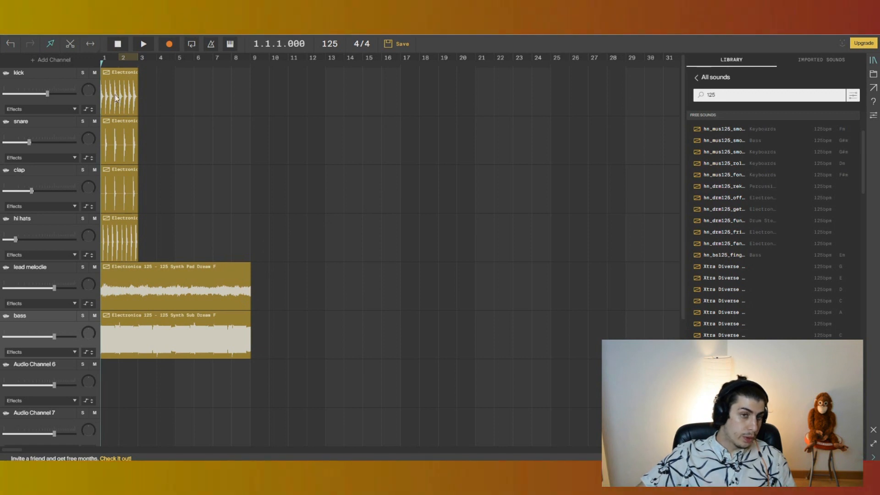
left_click(122, 94)
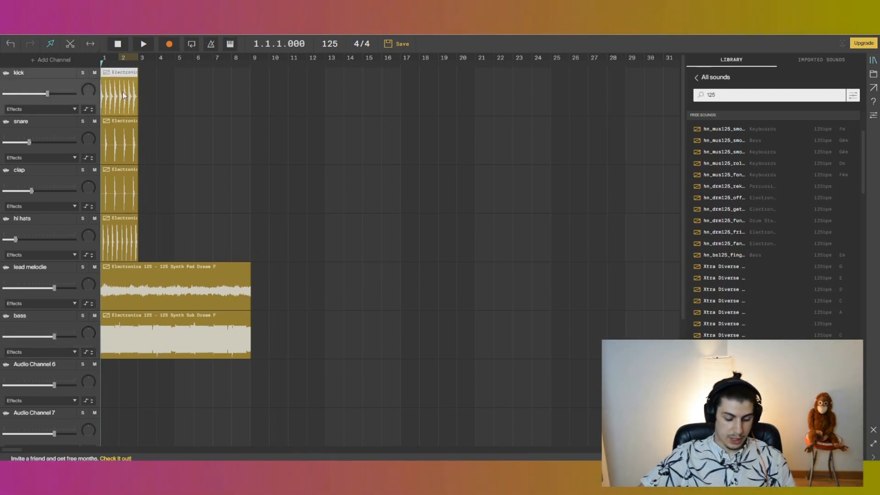
key("ctrl+v")
left_click_drag(117, 98, 155, 96)
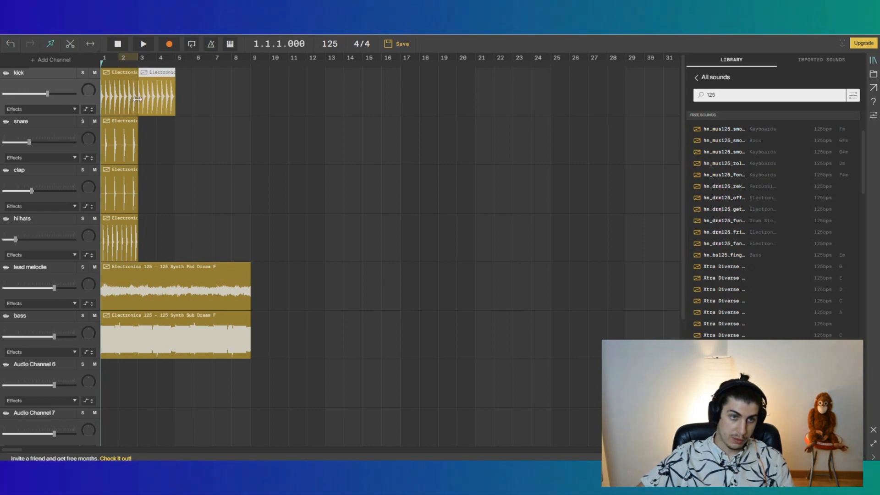
right_click(156, 96)
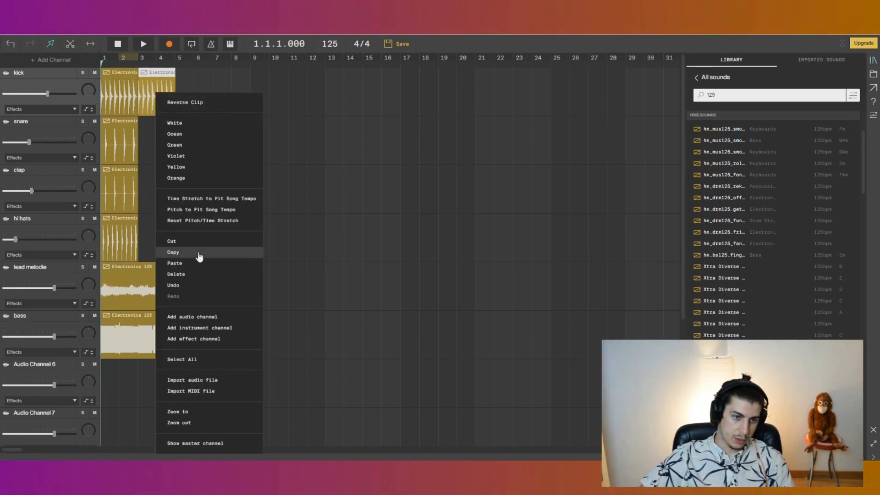
left_click(186, 252)
right_click(181, 106)
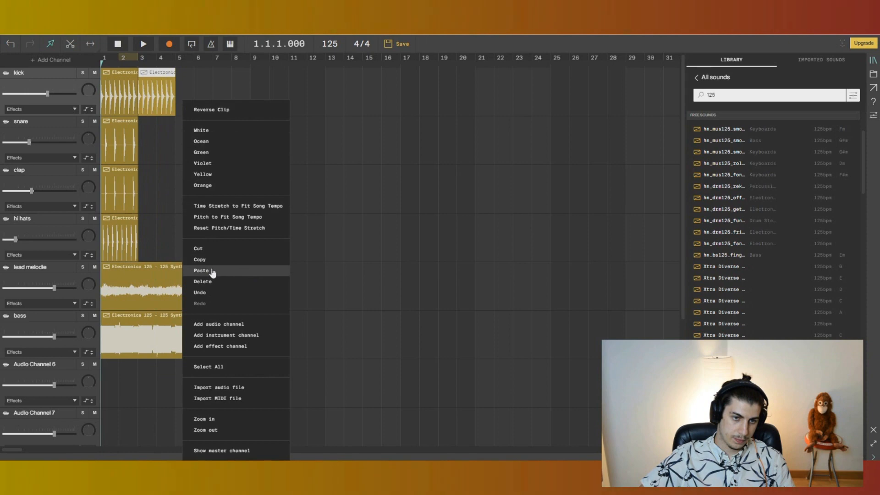
left_click(214, 271)
left_click_drag(194, 93, 194, 93)
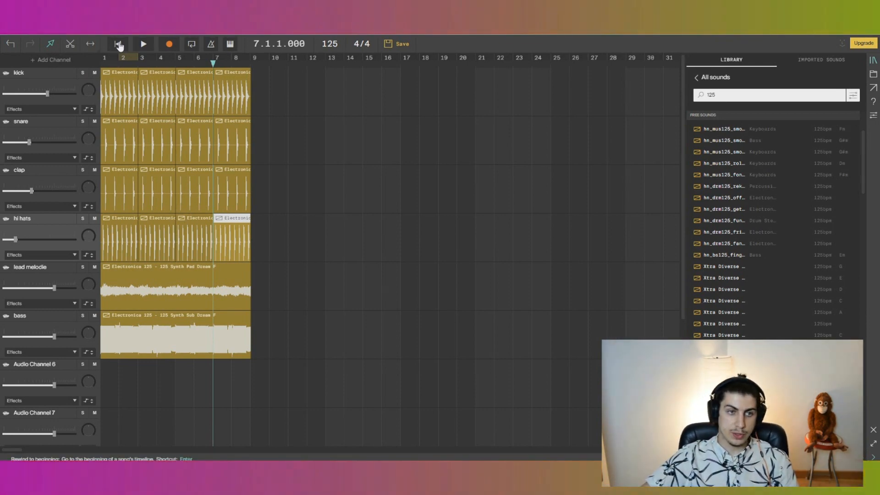
Play the song from the start and lower the bass channel's volume fader.
left_click(143, 45)
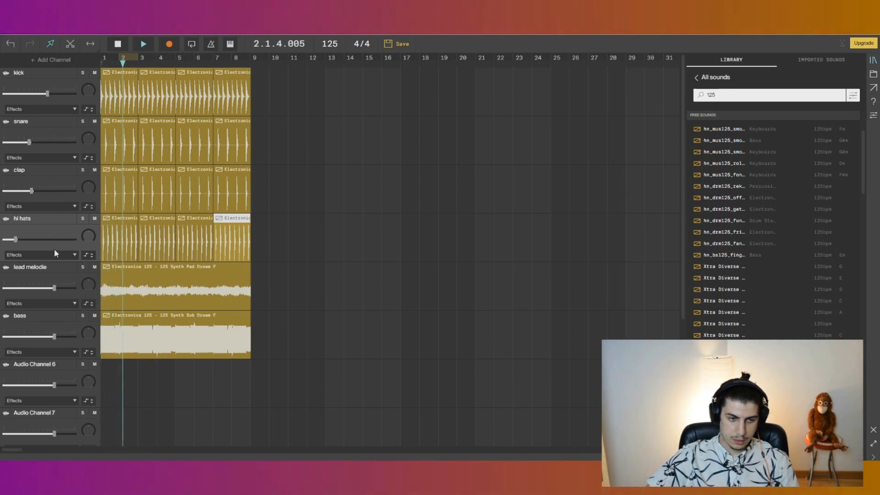
mouse_move(48, 286)
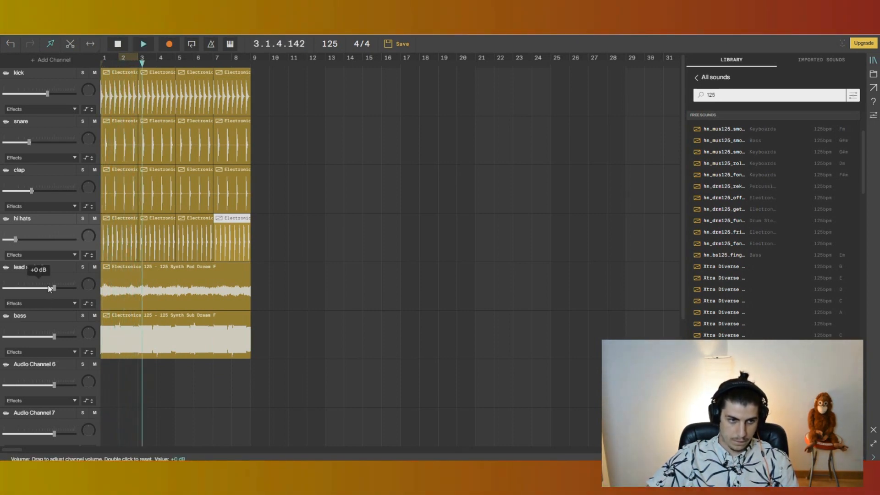
left_click_drag(54, 336, 44, 336)
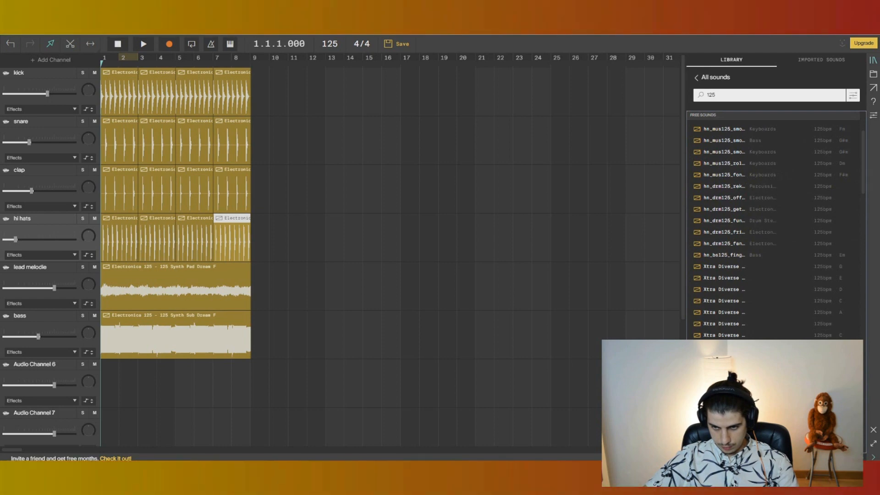
Drop the Electronica 125 Synth Broken Bells Dream D and Synth Bells Dream D samples onto audio channels 6 and 7 at bar 1.
left_click_drag(724, 393, 139, 383)
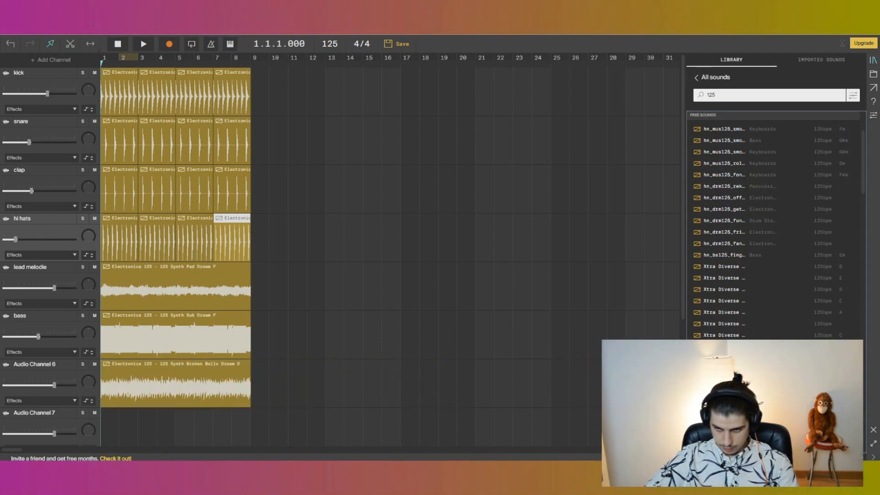
left_click_drag(597, 398, 119, 429)
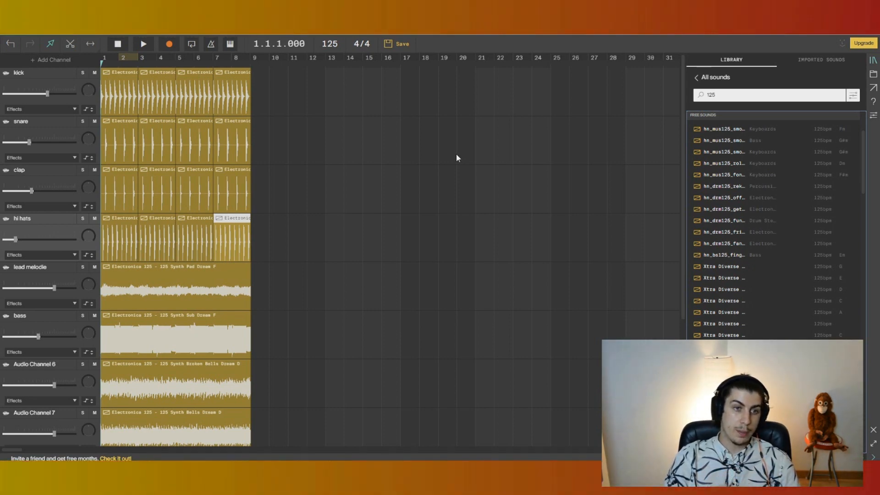
Play the song and lower audio channel 6 to about -11 dB and audio channel 7 to about -15 dB.
left_click(142, 44)
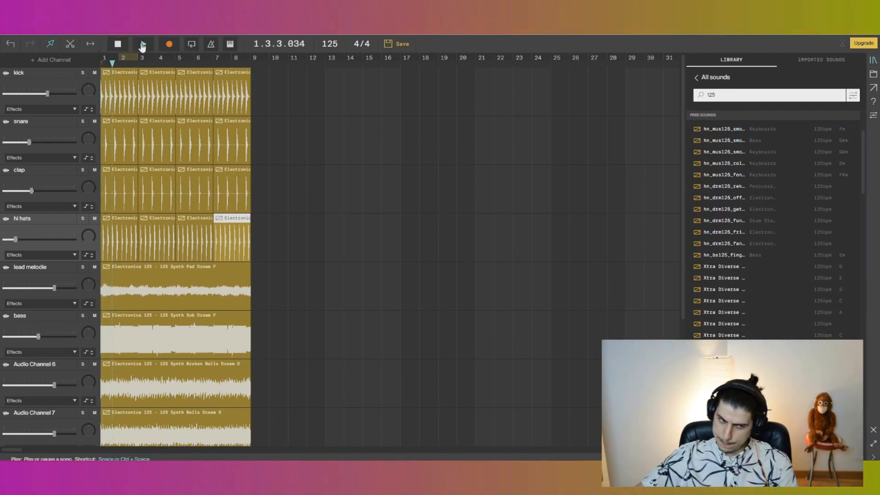
left_click_drag(56, 385, 48, 385)
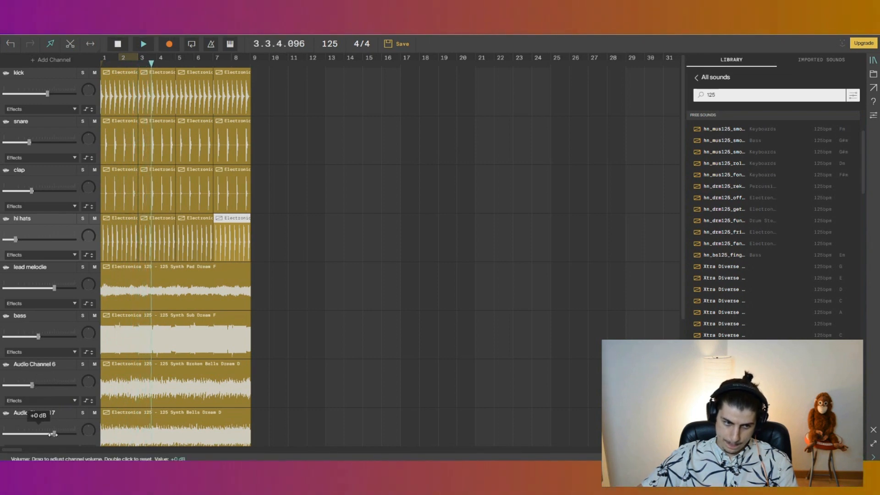
left_click_drag(53, 434, 26, 433)
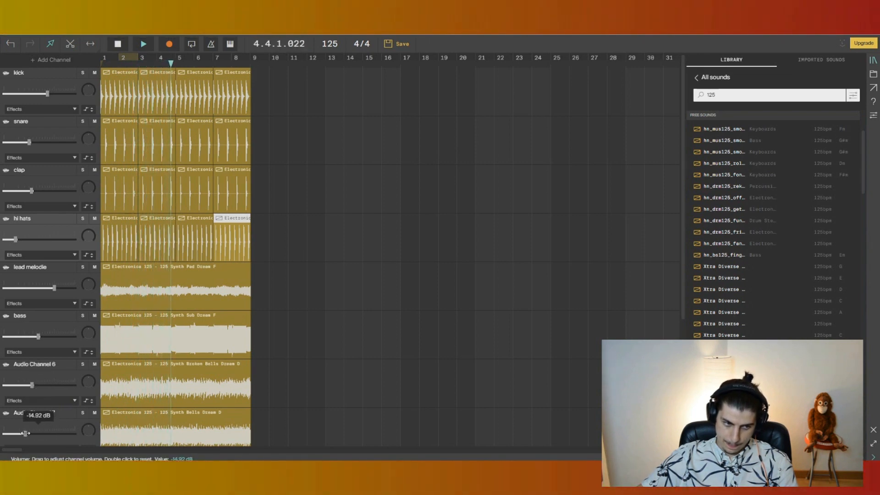
left_click_drag(31, 385, 33, 384)
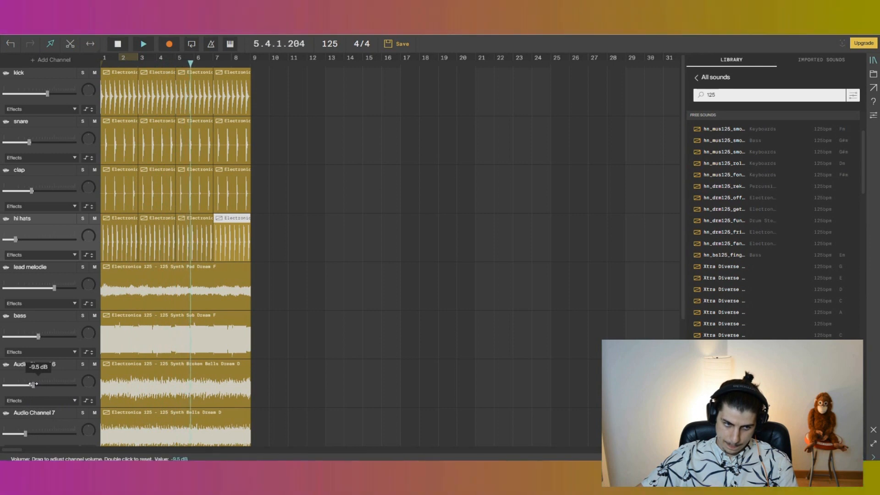
scroll(51, 408, "down", 2)
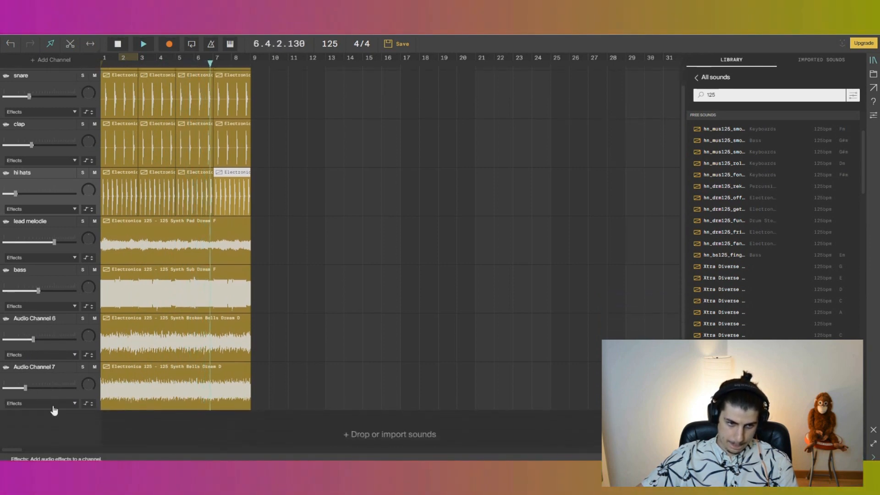
left_click(121, 46)
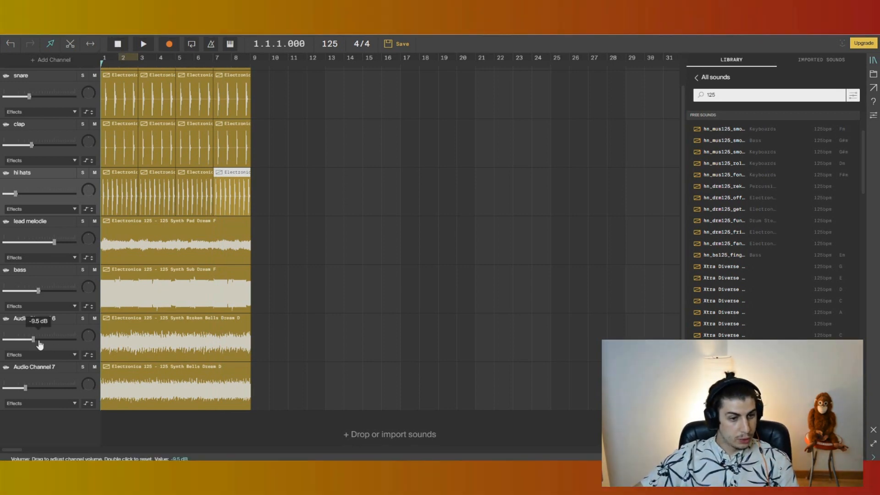
left_click_drag(34, 339, 31, 339)
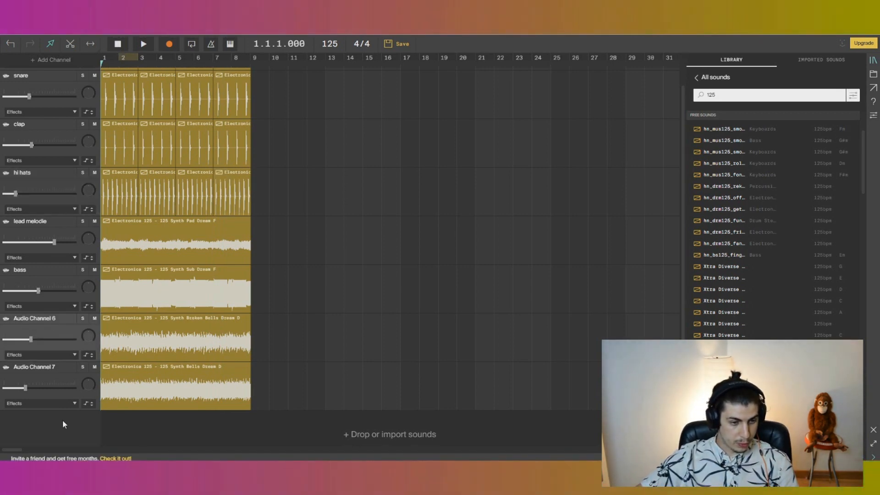
Add a Reverb effect to audio channel 7 and close its panel.
left_click(57, 404)
left_click(50, 416)
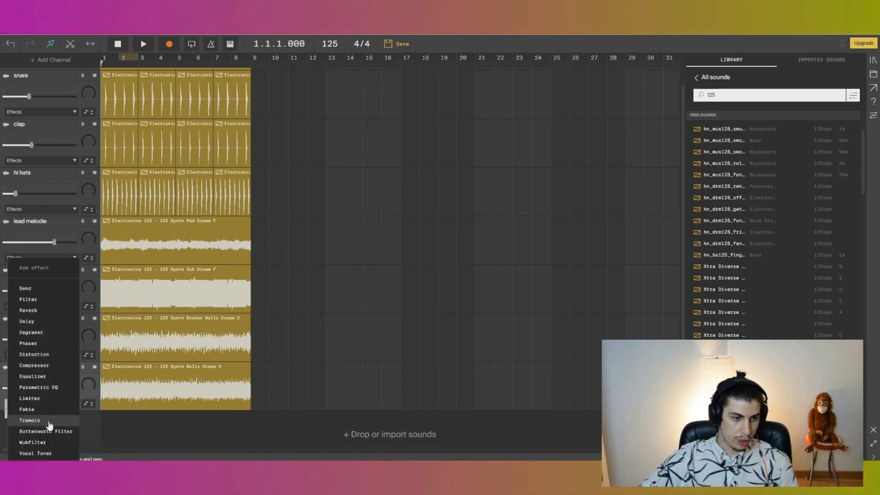
left_click(28, 310)
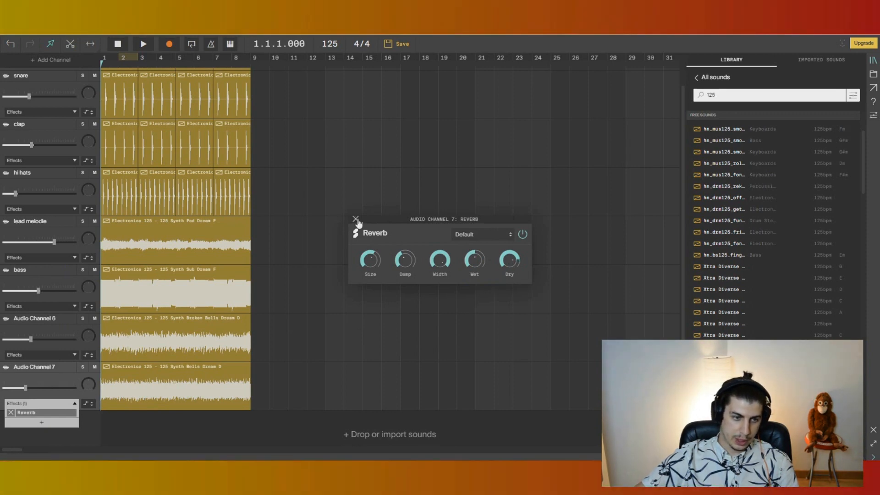
left_click(356, 219)
Add a Delay effect to audio channel 6, turn its Dry knob down slightly, and close the panel.
left_click(75, 404)
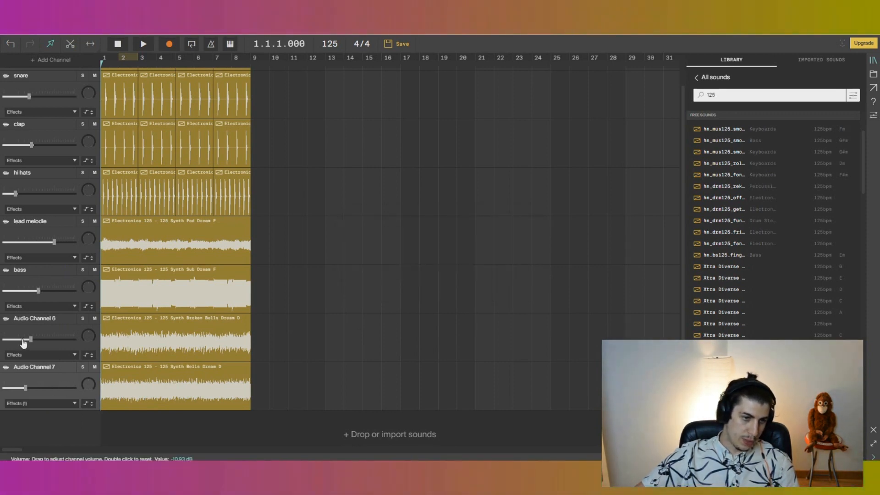
left_click(73, 355)
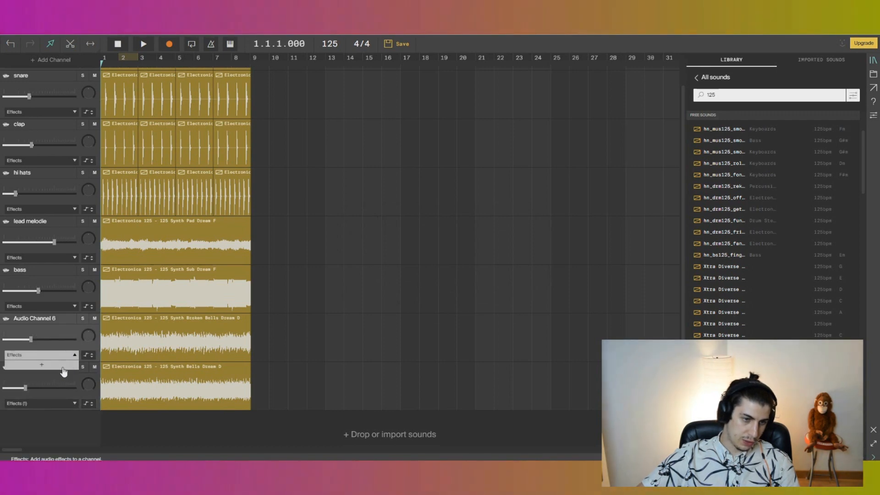
left_click(63, 369)
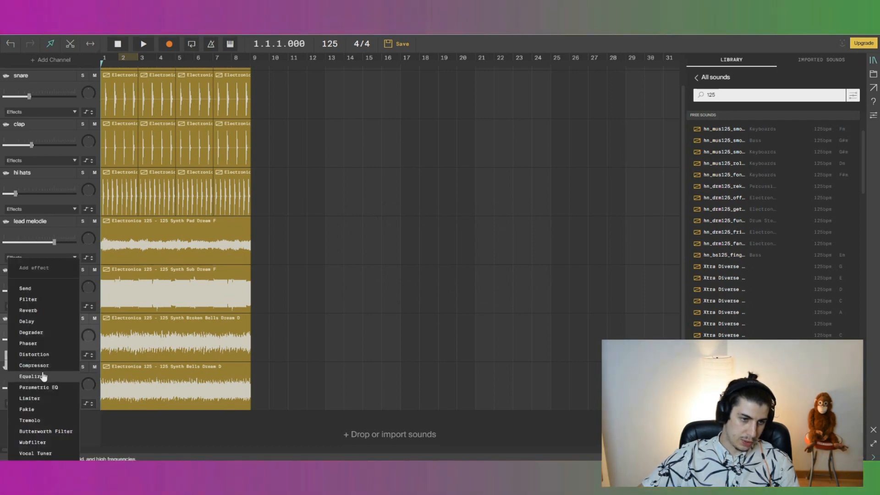
left_click(37, 322)
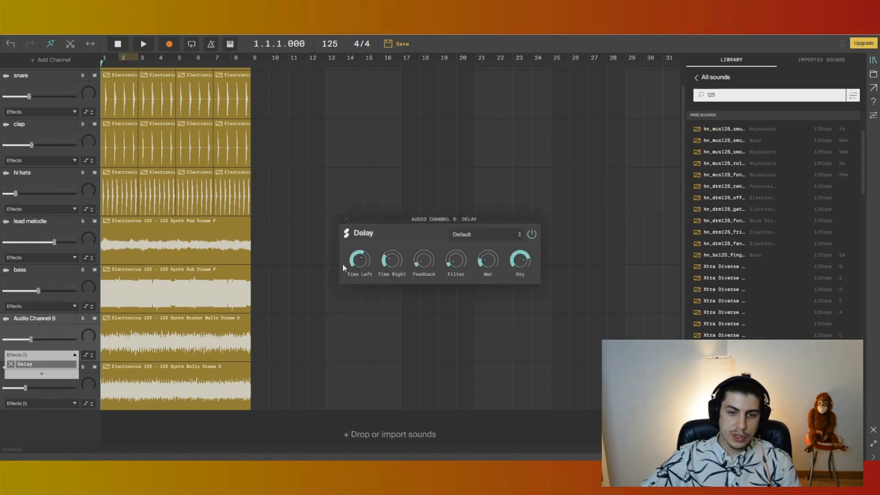
mouse_move(520, 257)
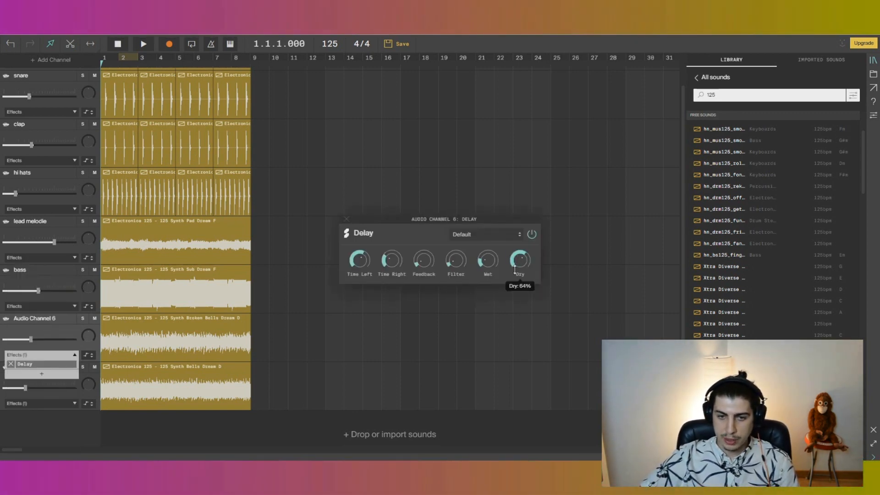
left_click_drag(514, 274, 513, 277)
left_click(347, 219)
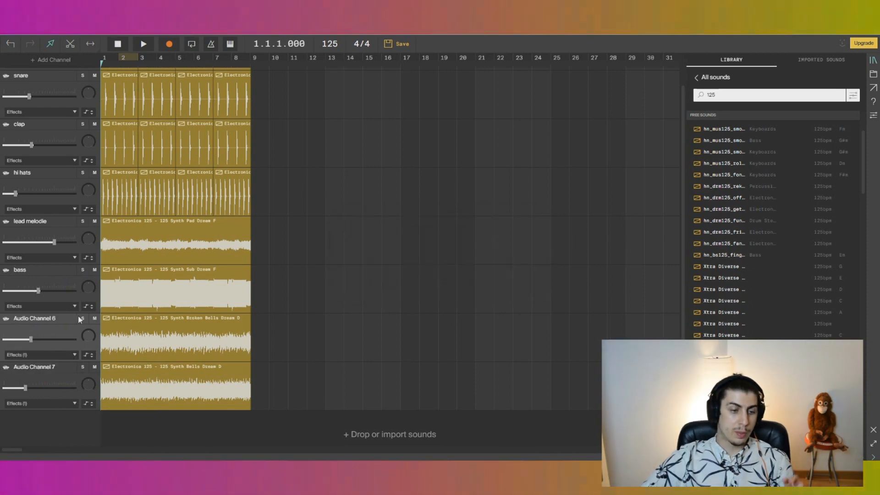